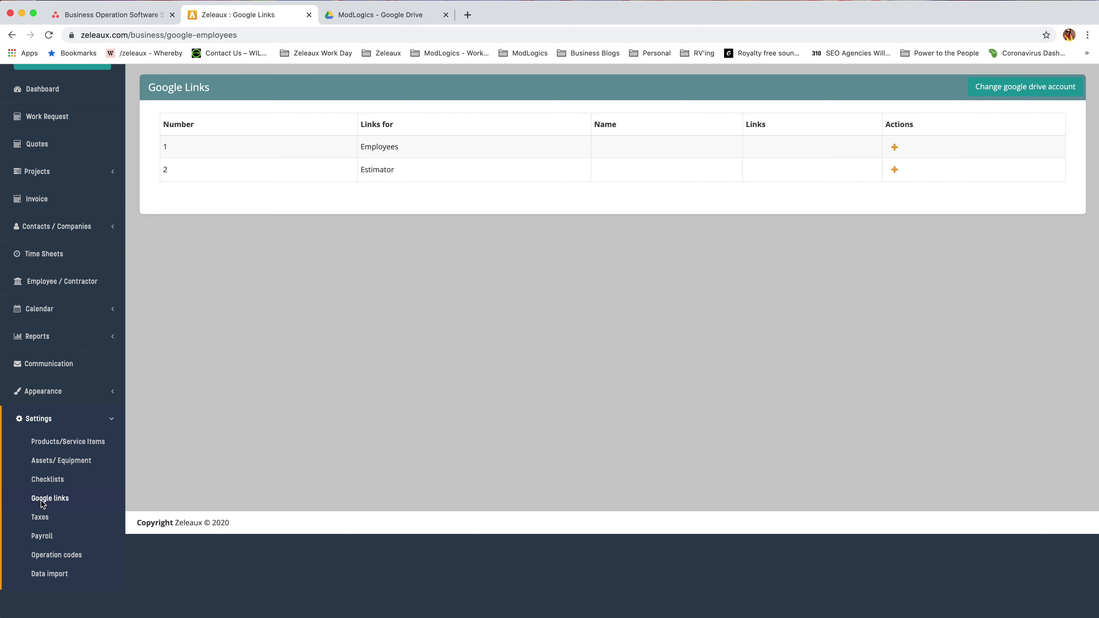
Step: Link the Employees entry in Google Links to the Employees folder inside the Zeleaux Demo Drive folder
{"action": "left_click", "coordinate": [48, 503]}
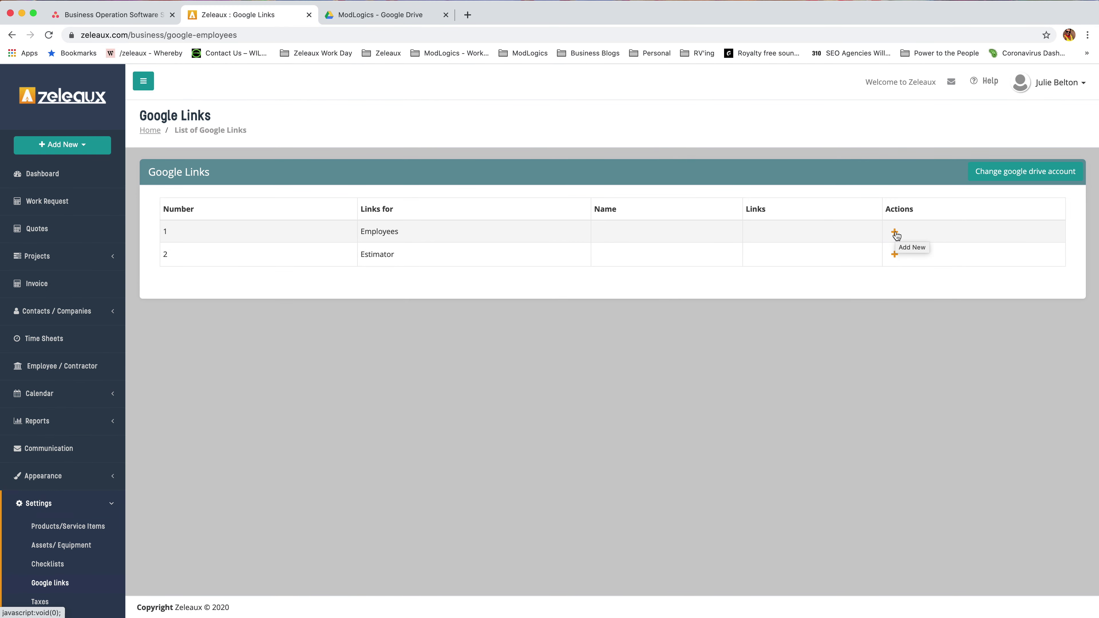
{"action": "left_click", "coordinate": [895, 233]}
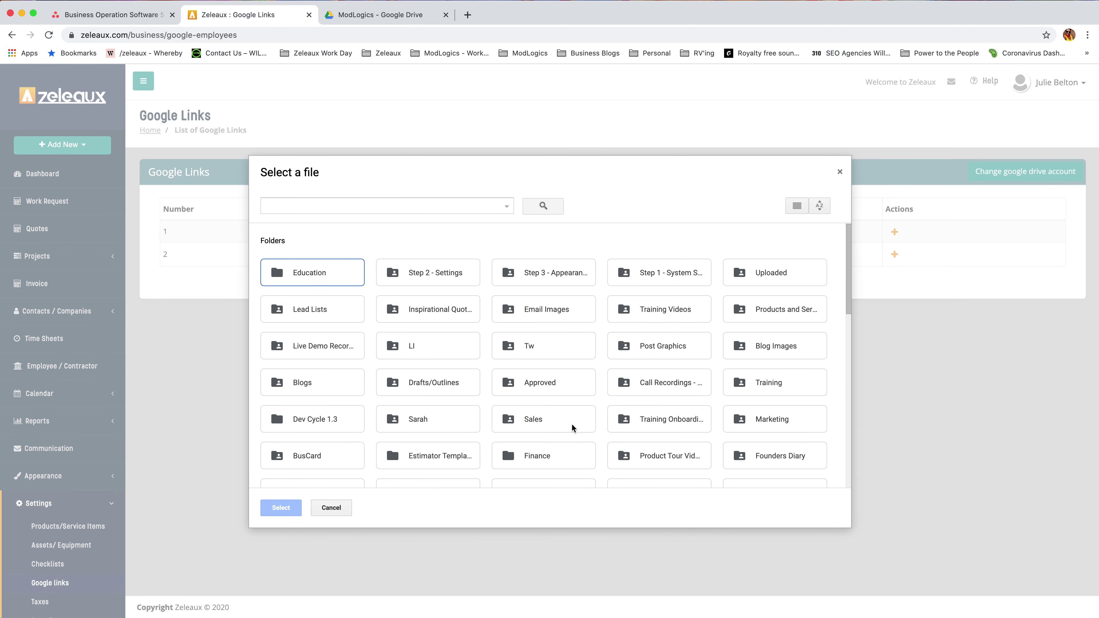
{"action": "scroll", "coordinate": [572, 427], "scroll_direction": "down", "scroll_amount": 7}
{"action": "double_click", "coordinate": [571, 411]}
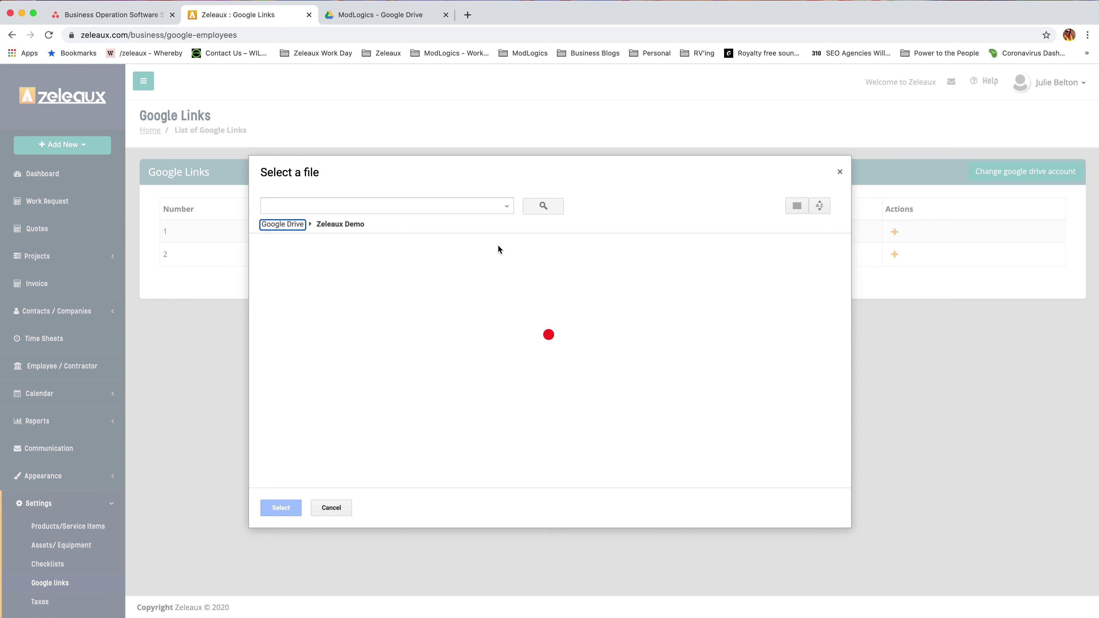
{"action": "left_click", "coordinate": [576, 292]}
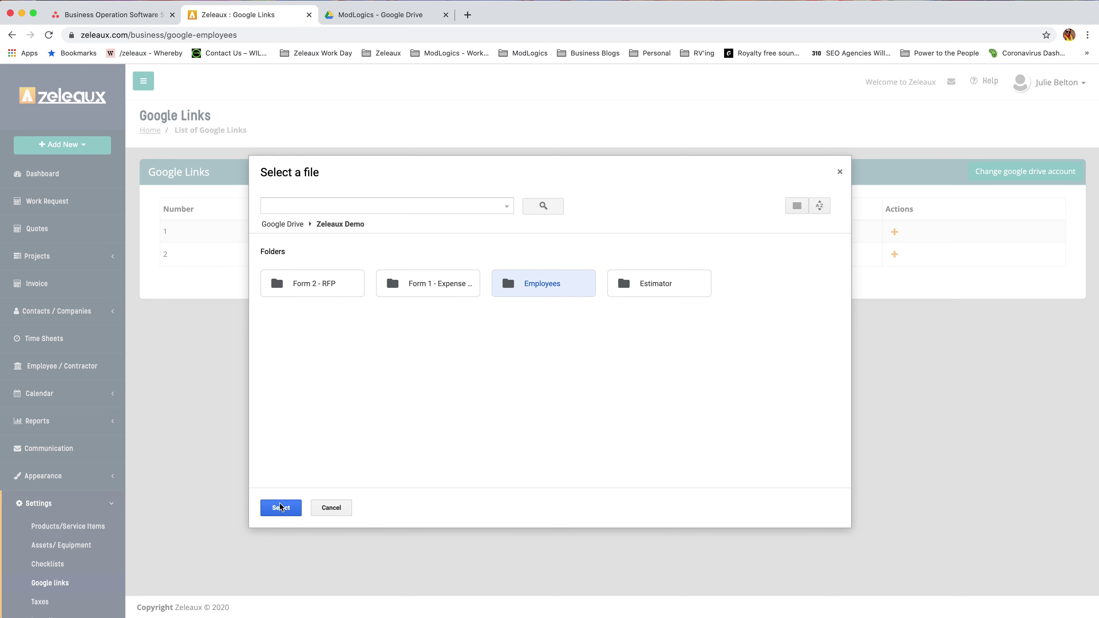
{"action": "left_click", "coordinate": [290, 508]}
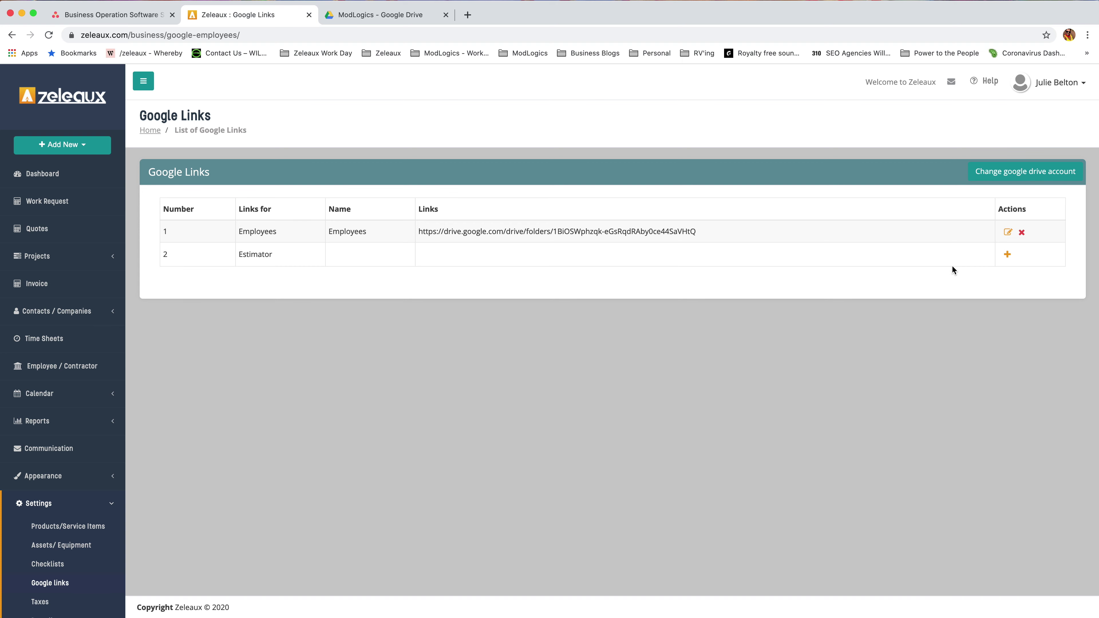
Step: Link the Estimator entry to the Estimator_Original spreadsheet in the Zeleaux Demo > Estimator Drive folder
{"action": "left_click", "coordinate": [1008, 256]}
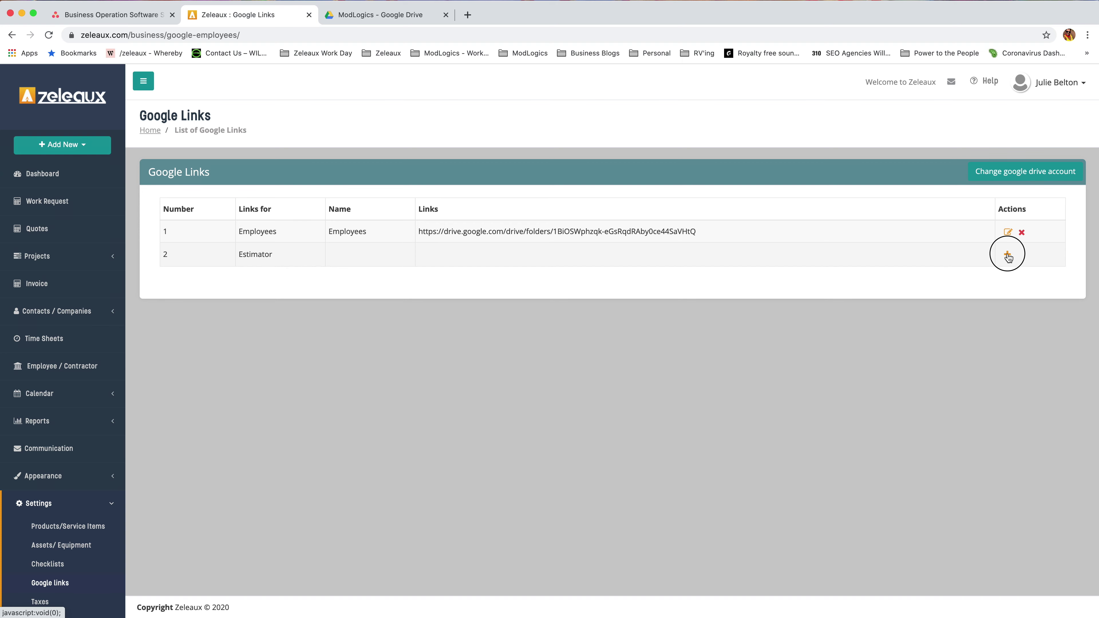
{"action": "scroll", "coordinate": [578, 431], "scroll_direction": "down", "scroll_amount": 10}
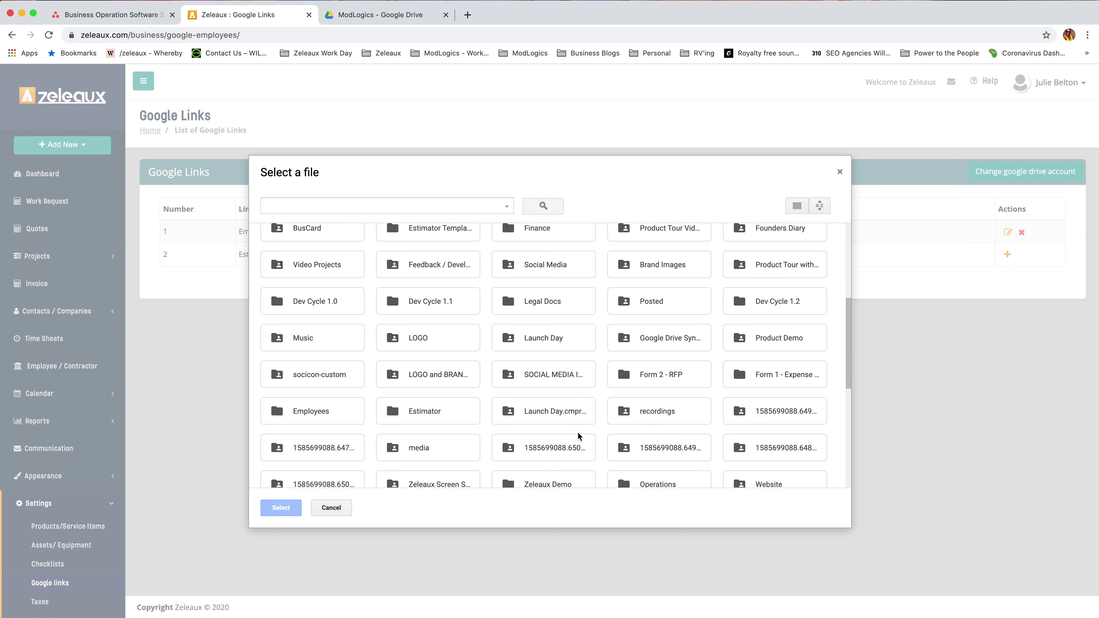
{"action": "double_click", "coordinate": [544, 476]}
{"action": "double_click", "coordinate": [680, 290]}
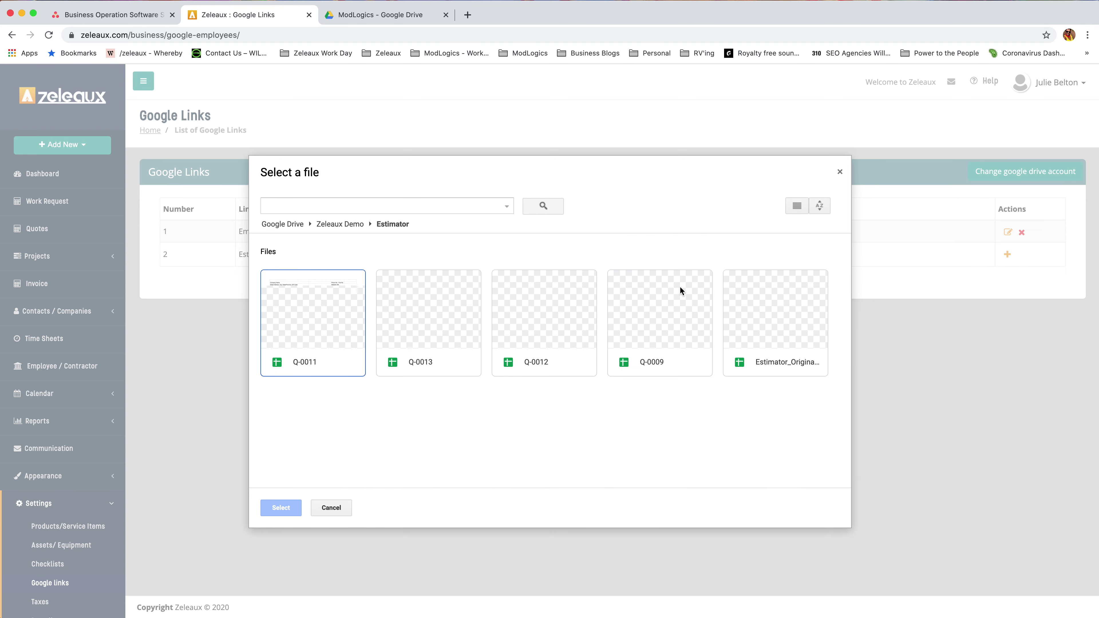
{"action": "left_click", "coordinate": [747, 333]}
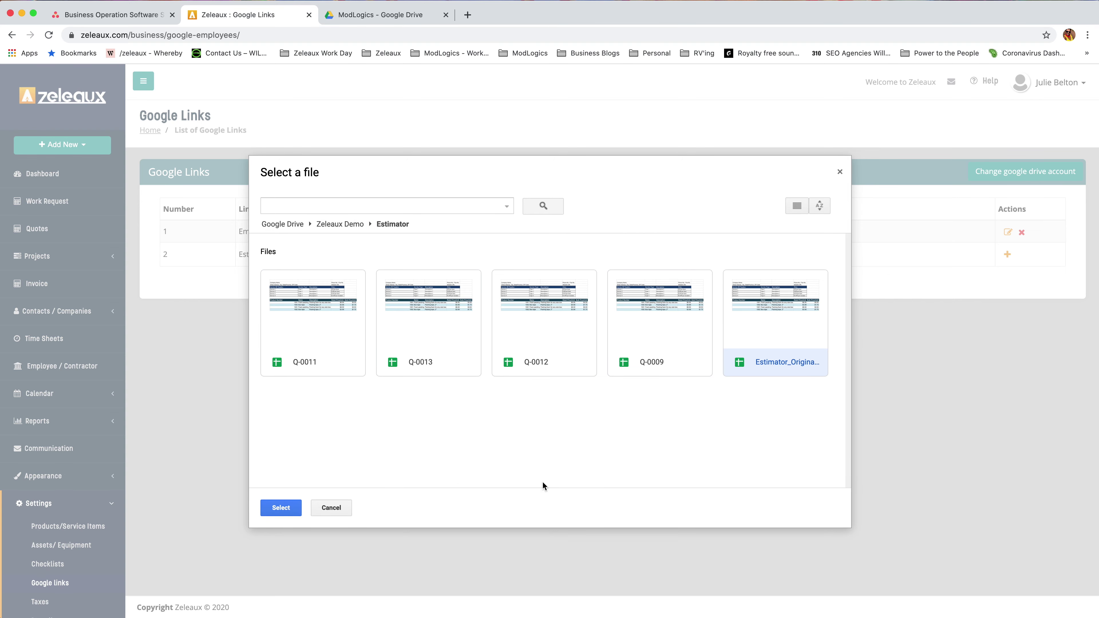
{"action": "left_click", "coordinate": [268, 514]}
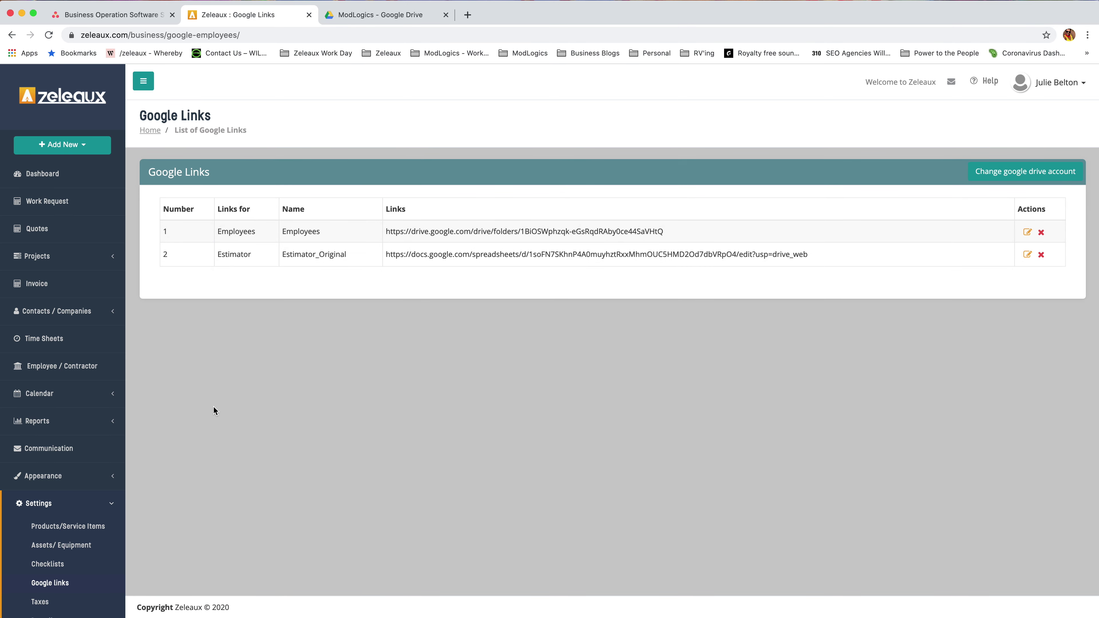
Step: View the Team roster Drive file from the Employee / Contractor list and return to Zeleaux
{"action": "left_click", "coordinate": [74, 368]}
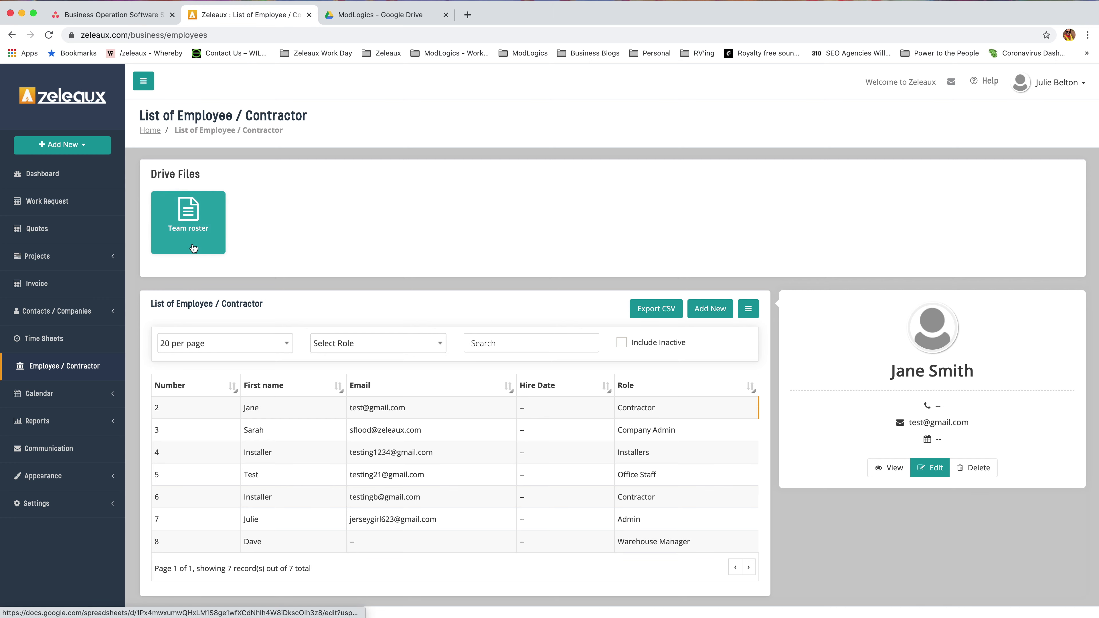
{"action": "left_click", "coordinate": [194, 234]}
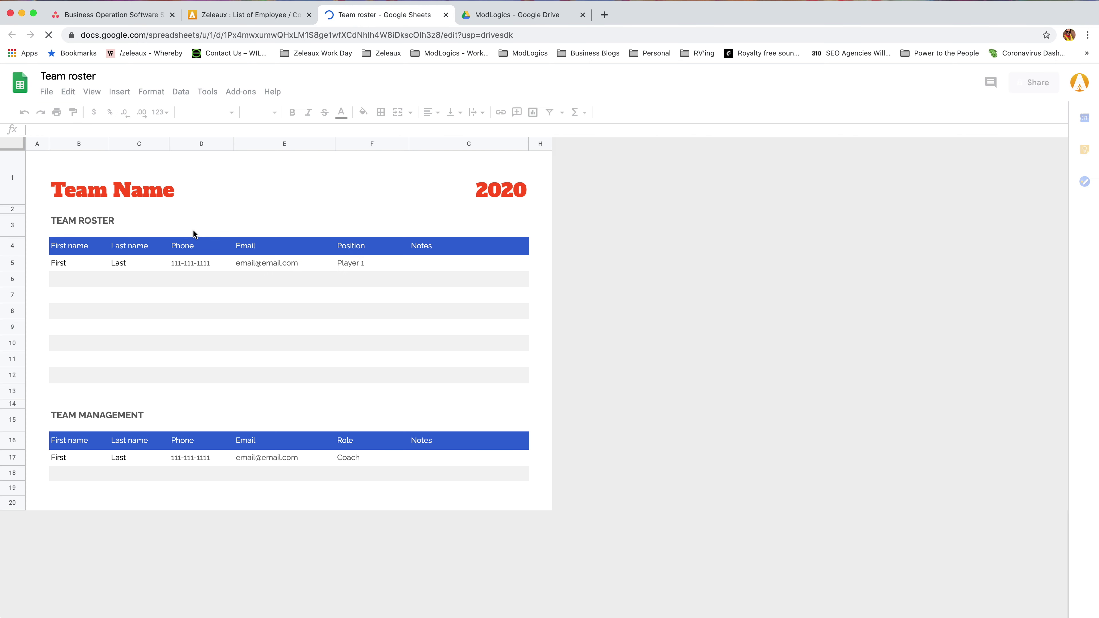
{"action": "left_click", "coordinate": [257, 16]}
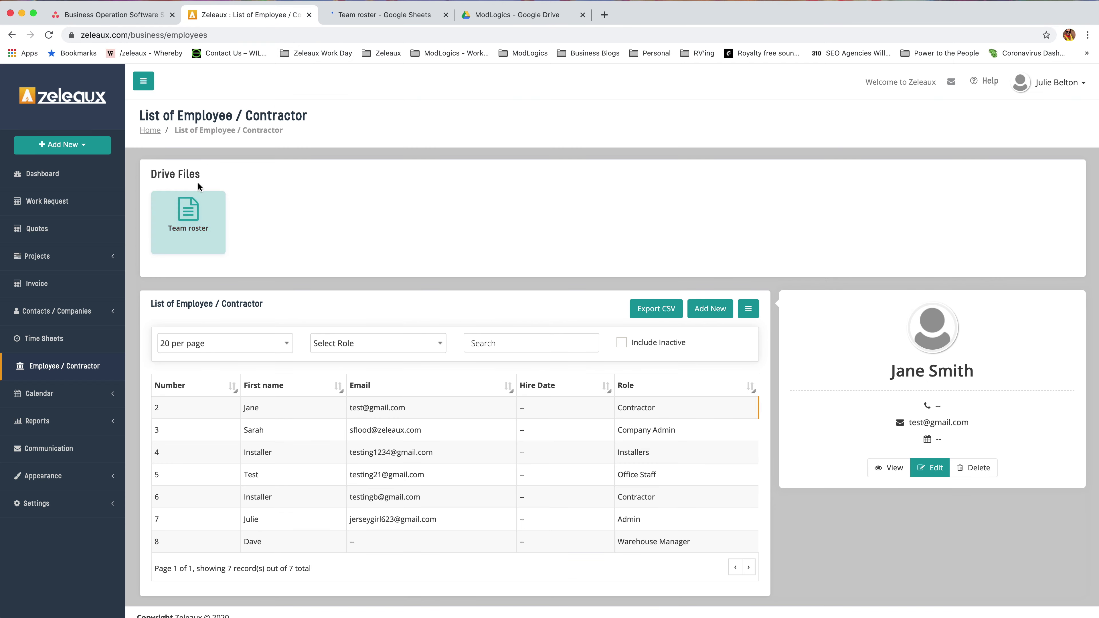
Step: Add the Request for proposal document from Zeleaux Demo > Form 2 - RFP as a new form template
{"action": "left_click", "coordinate": [89, 476]}
{"action": "scroll", "coordinate": [88, 412], "scroll_direction": "down", "scroll_amount": 2}
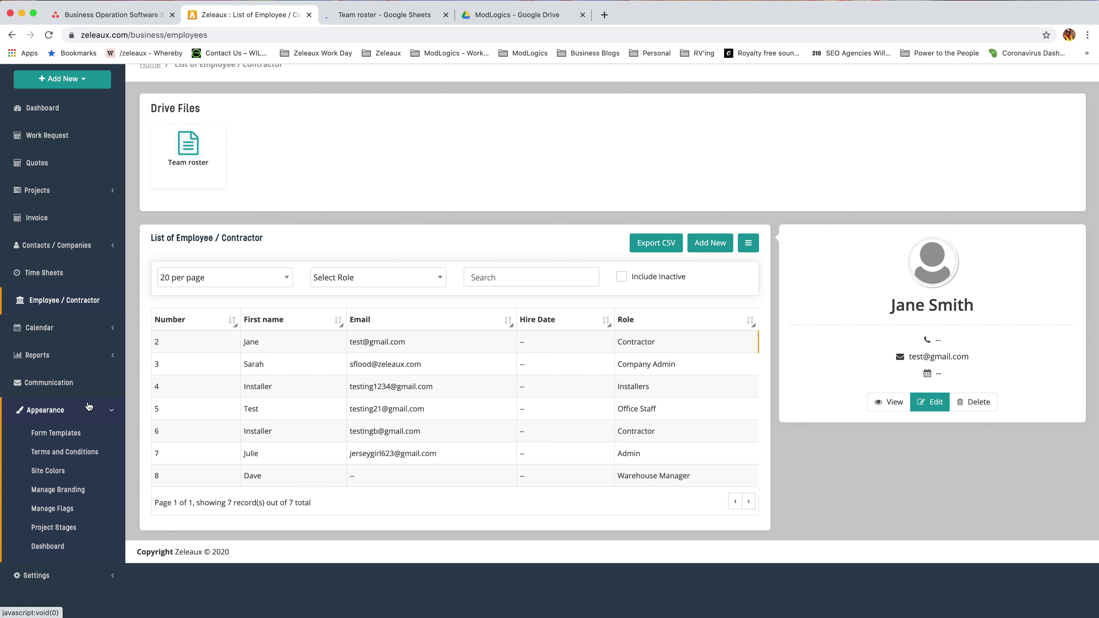
{"action": "left_click", "coordinate": [57, 434]}
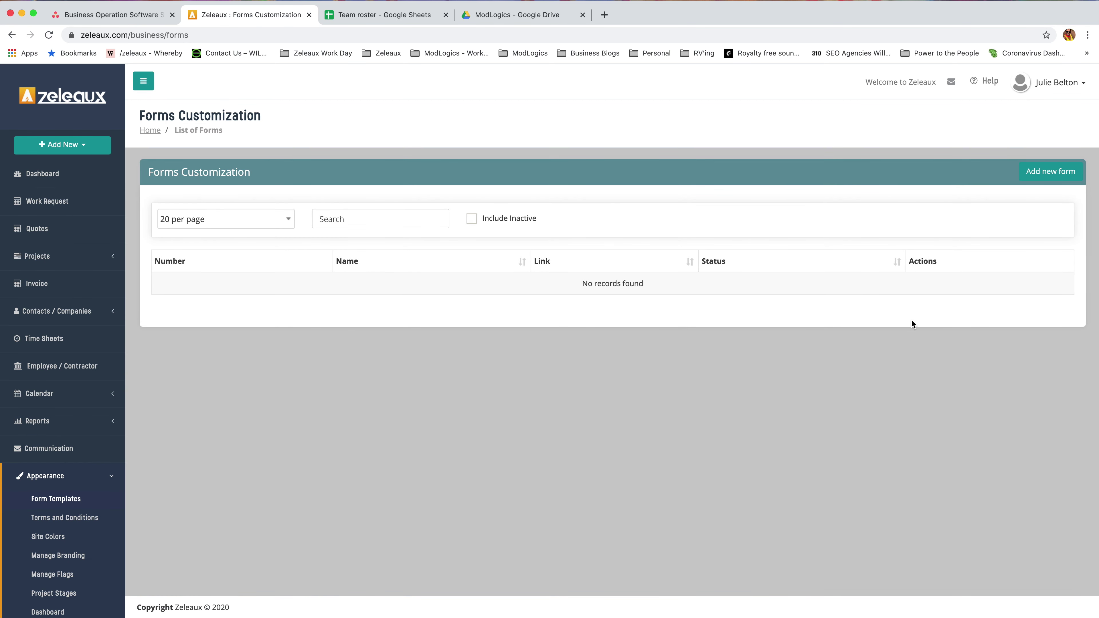
{"action": "left_click", "coordinate": [1049, 177]}
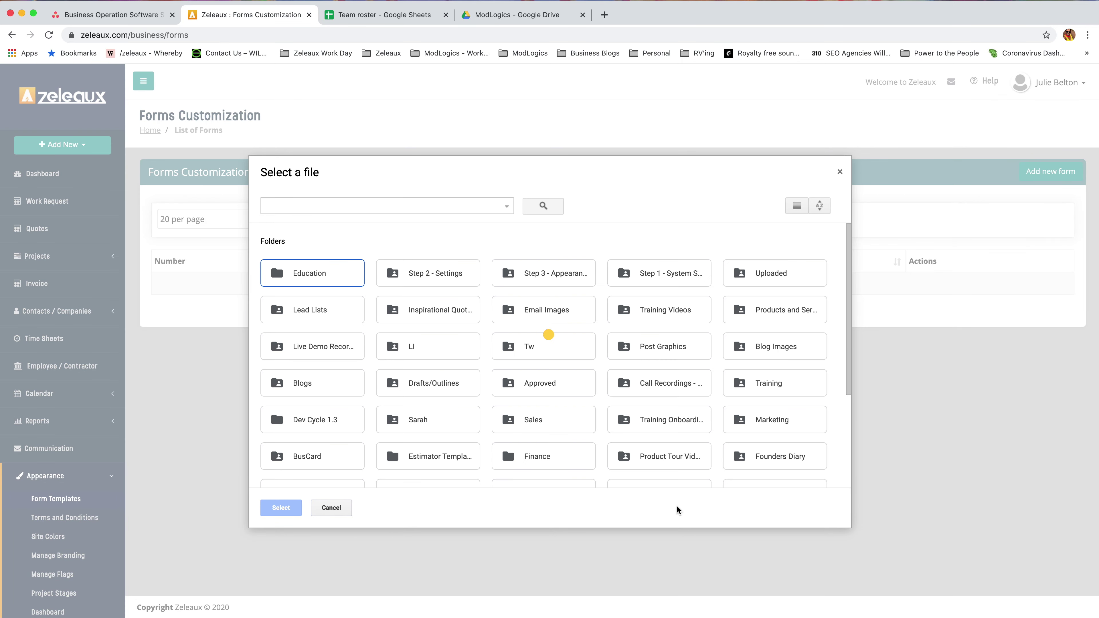
{"action": "scroll", "coordinate": [604, 467], "scroll_direction": "down", "scroll_amount": 5}
{"action": "scroll", "coordinate": [604, 468], "scroll_direction": "down", "scroll_amount": 3}
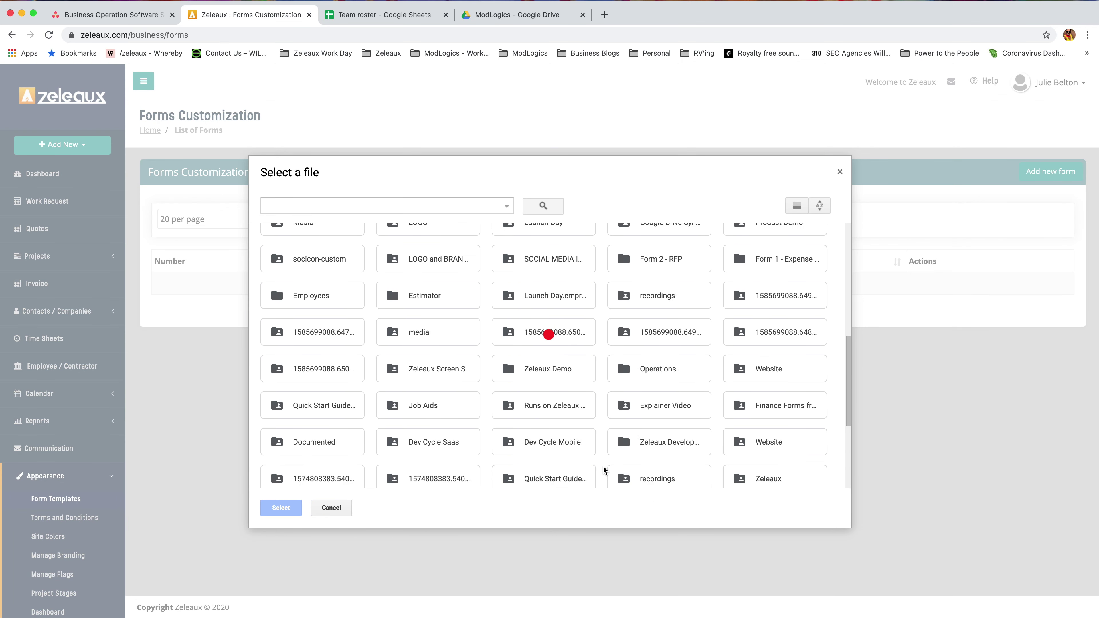
{"action": "left_click", "coordinate": [567, 346]}
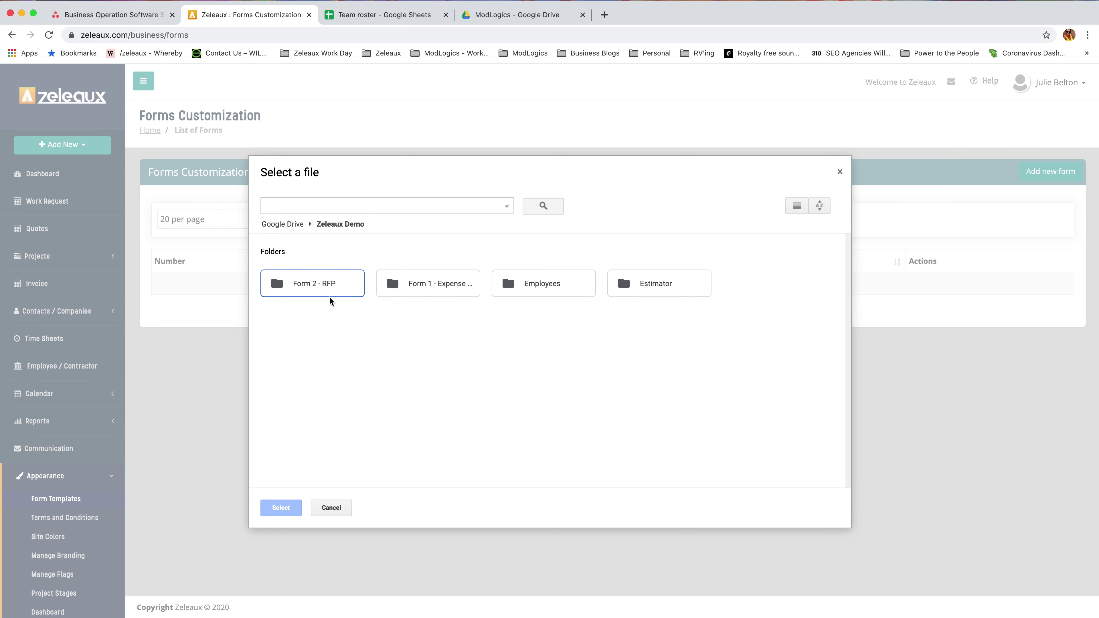
{"action": "left_click", "coordinate": [323, 285]}
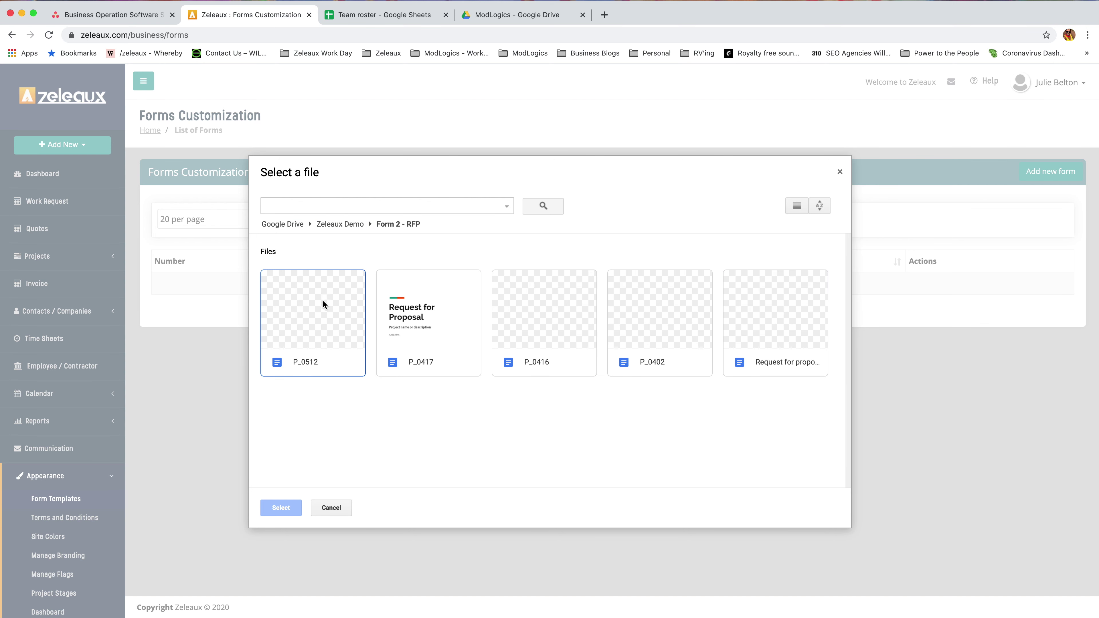
{"action": "left_click", "coordinate": [760, 362]}
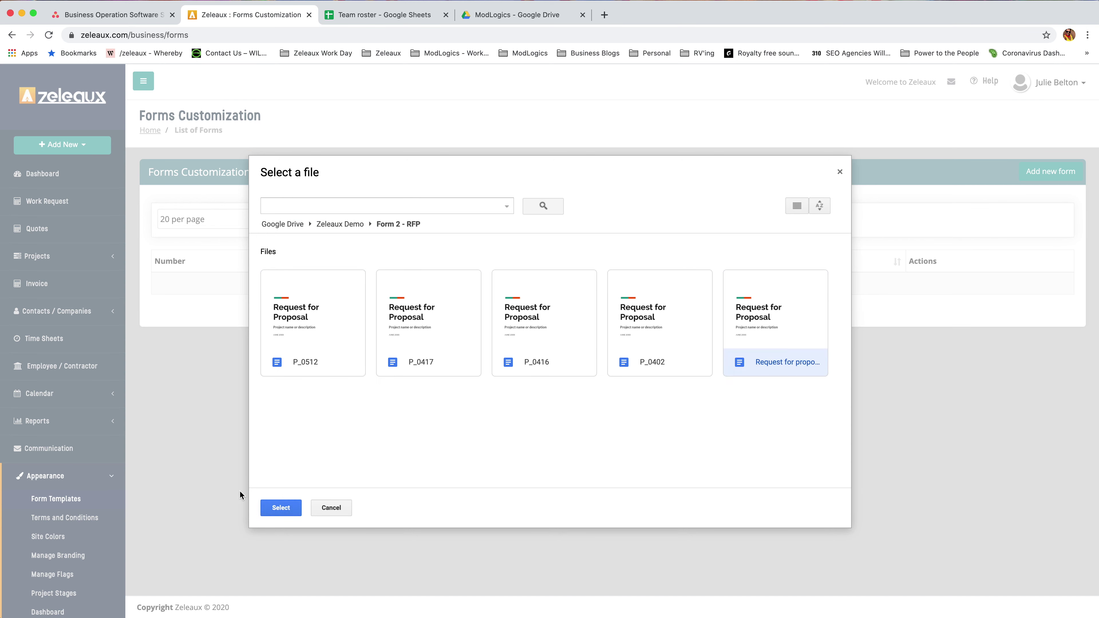
{"action": "left_click", "coordinate": [282, 508]}
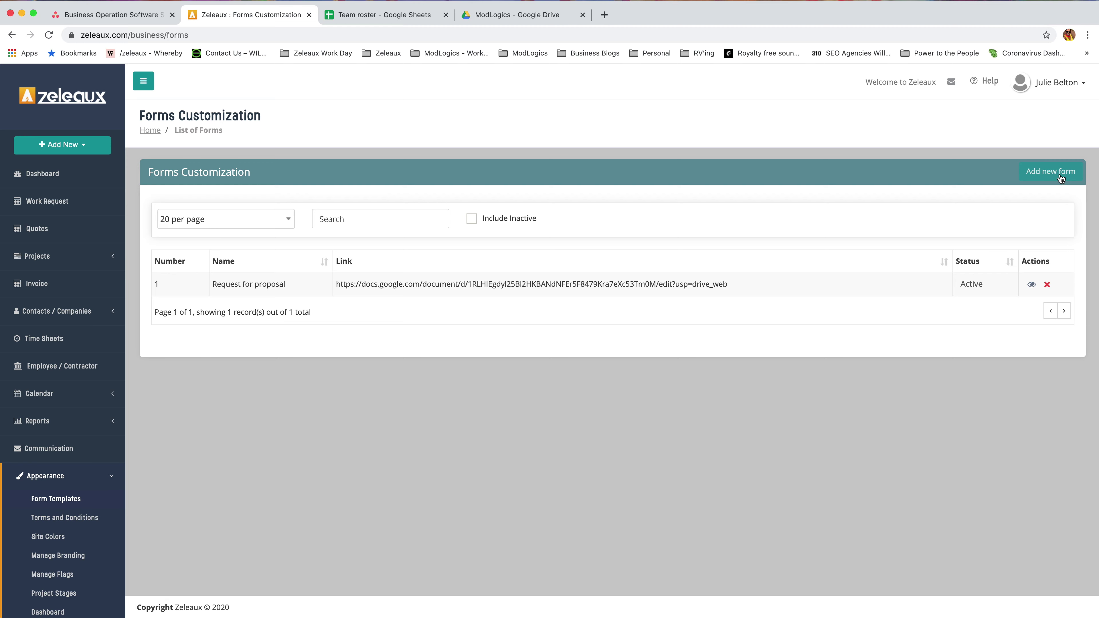
Step: Add the Expense report spreadsheet from Zeleaux Demo > Form 1 - Expense Report as another form template
{"action": "left_click", "coordinate": [1060, 178]}
{"action": "scroll", "coordinate": [581, 442], "scroll_direction": "down", "scroll_amount": 5}
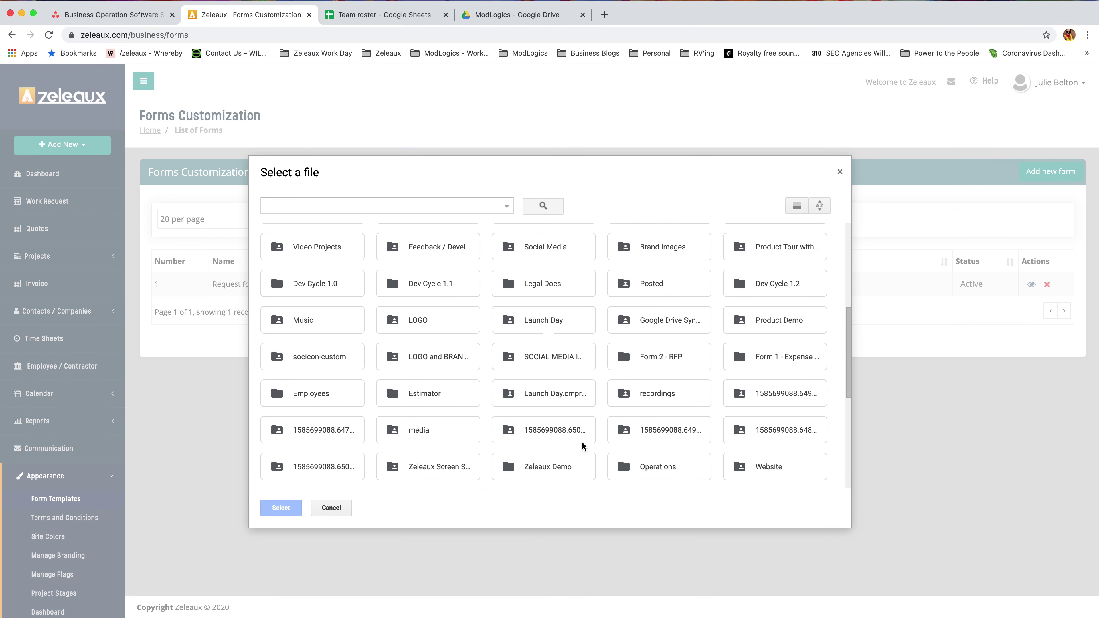
{"action": "scroll", "coordinate": [581, 441], "scroll_direction": "down", "scroll_amount": 3}
{"action": "double_click", "coordinate": [566, 349]}
{"action": "left_click", "coordinate": [448, 285]}
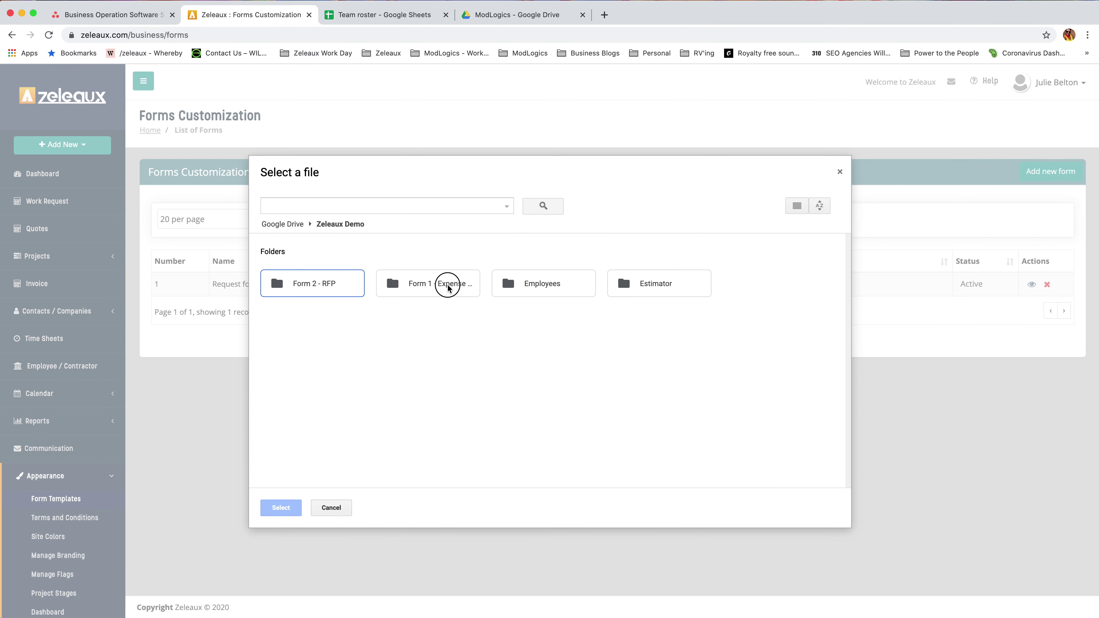
{"action": "double_click", "coordinate": [448, 286]}
{"action": "left_click", "coordinate": [443, 359]}
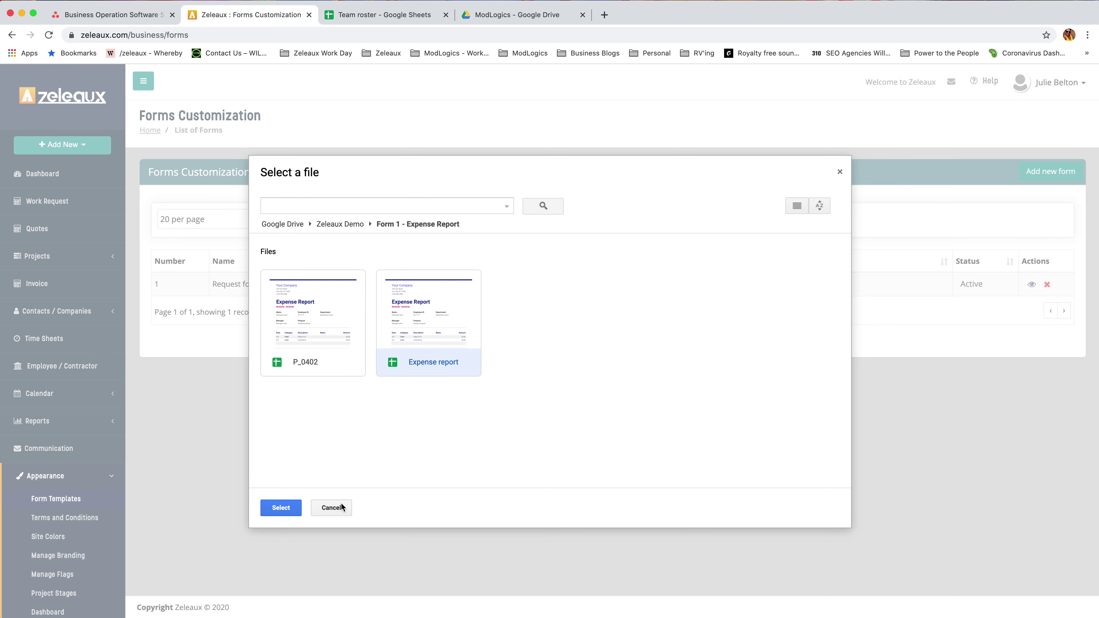
{"action": "left_click", "coordinate": [281, 508]}
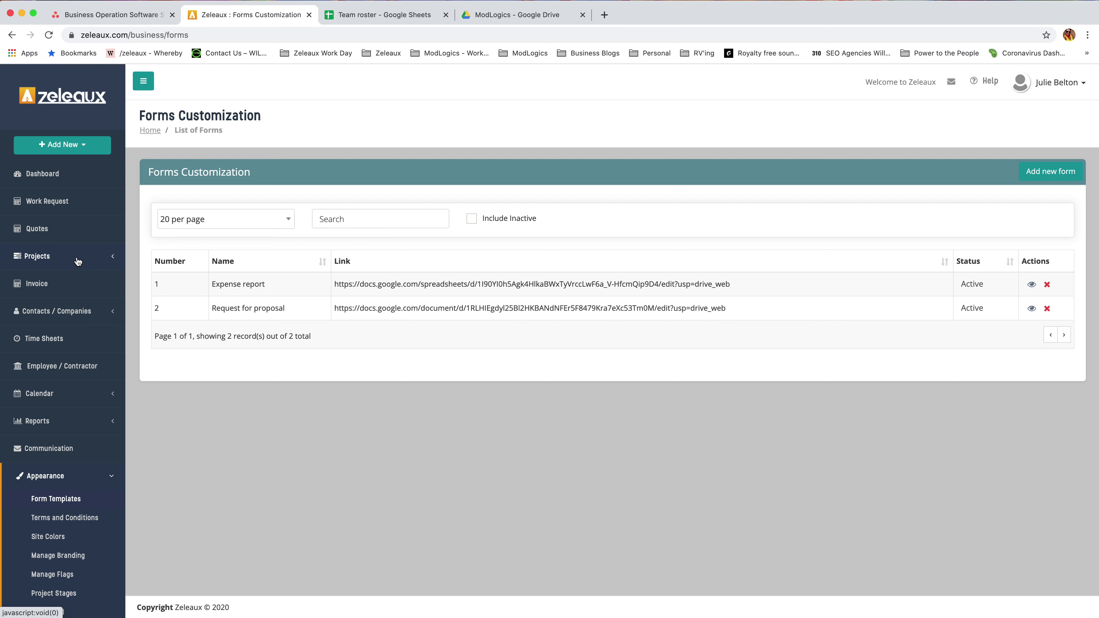
Step: Add the Request For Proposal and Expense Report forms to the active Lakeside Campground Event project, and open the project's Request for proposal form
{"action": "left_click", "coordinate": [77, 257]}
{"action": "left_click", "coordinate": [41, 279]}
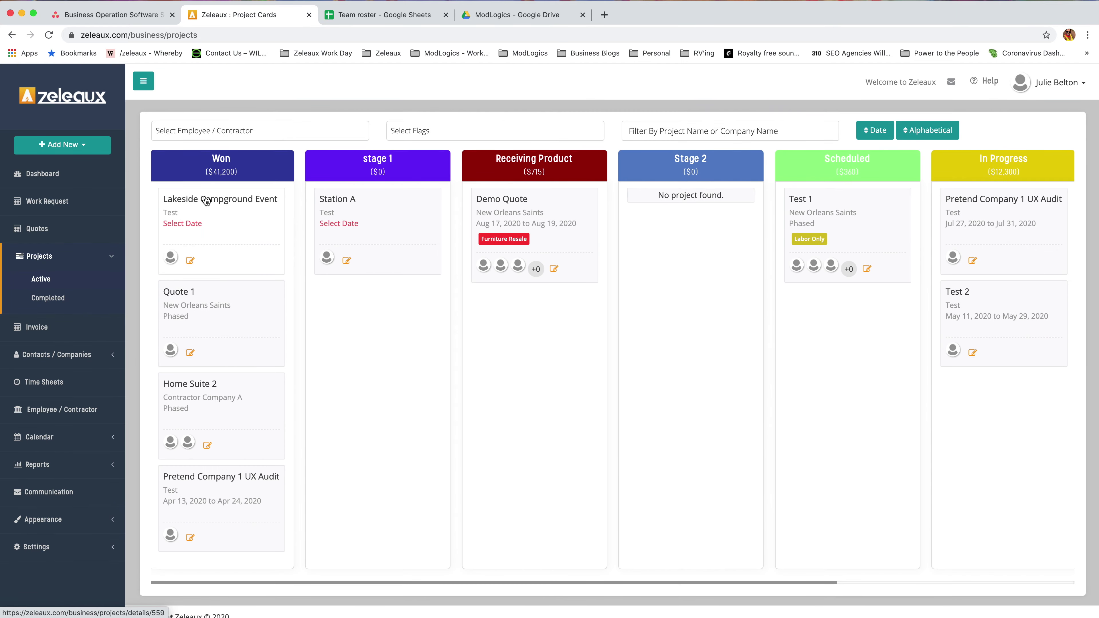
{"action": "left_click", "coordinate": [206, 200]}
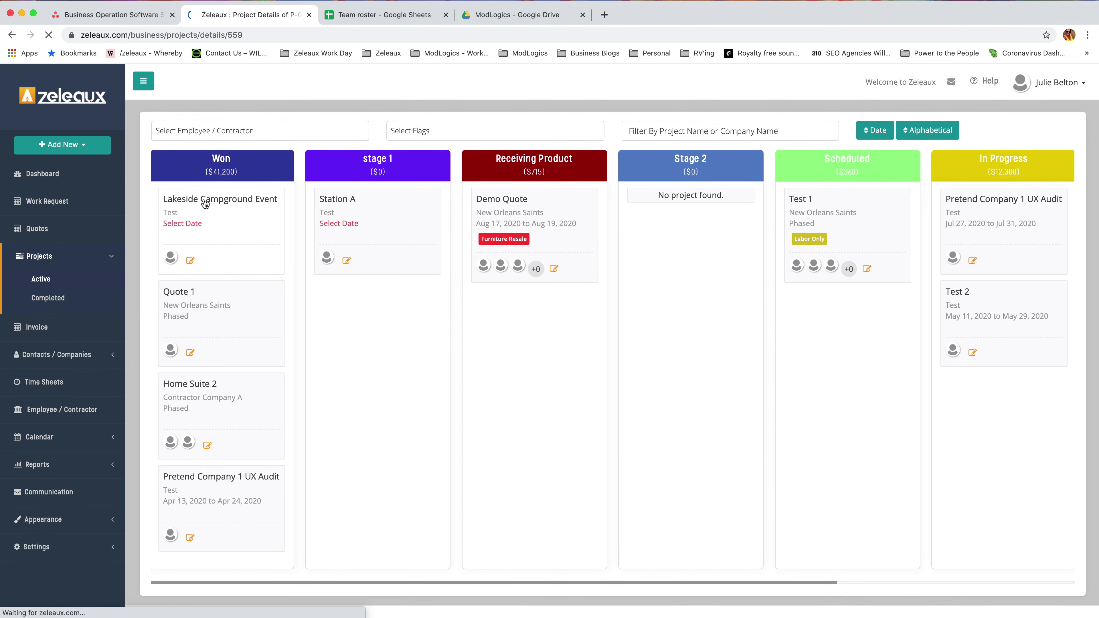
{"action": "scroll", "coordinate": [301, 281], "scroll_direction": "down", "scroll_amount": 12}
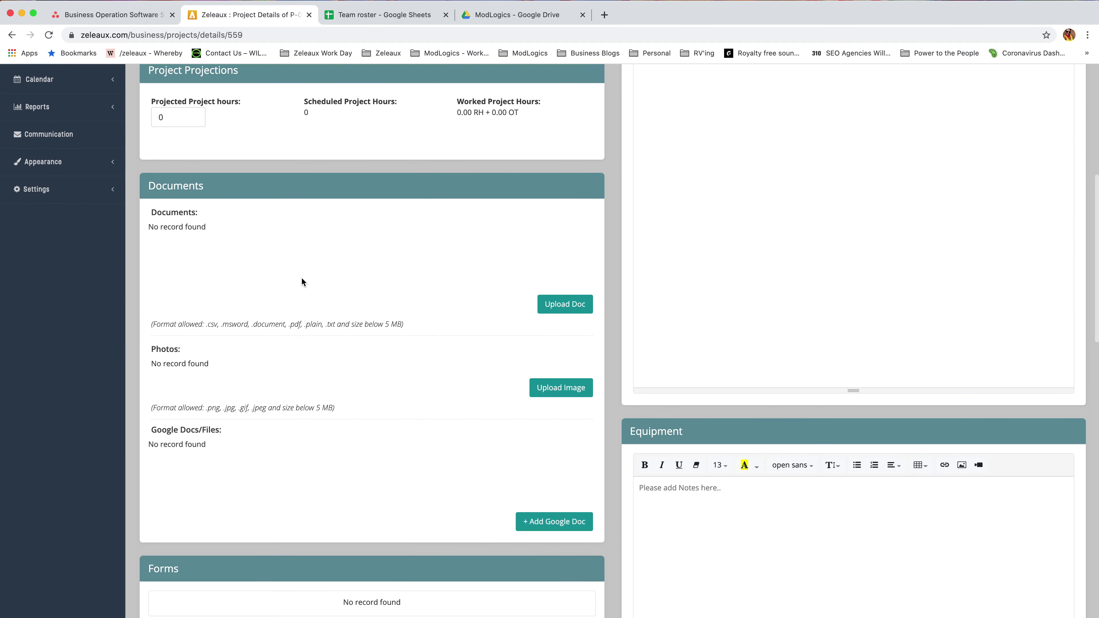
{"action": "scroll", "coordinate": [302, 280], "scroll_direction": "down", "scroll_amount": 2}
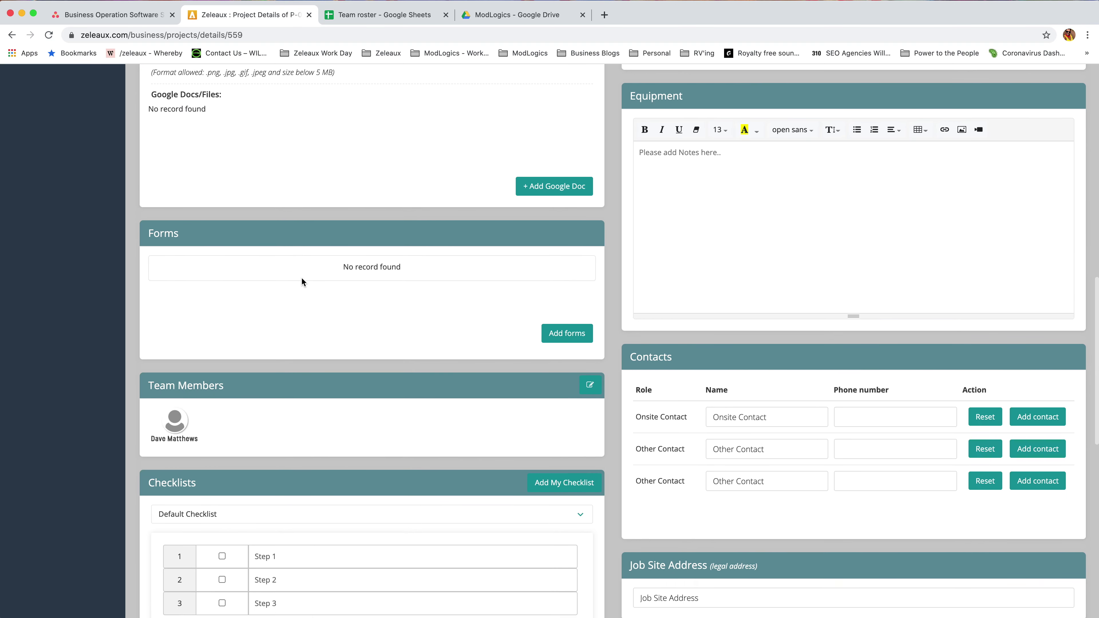
{"action": "left_click", "coordinate": [559, 334]}
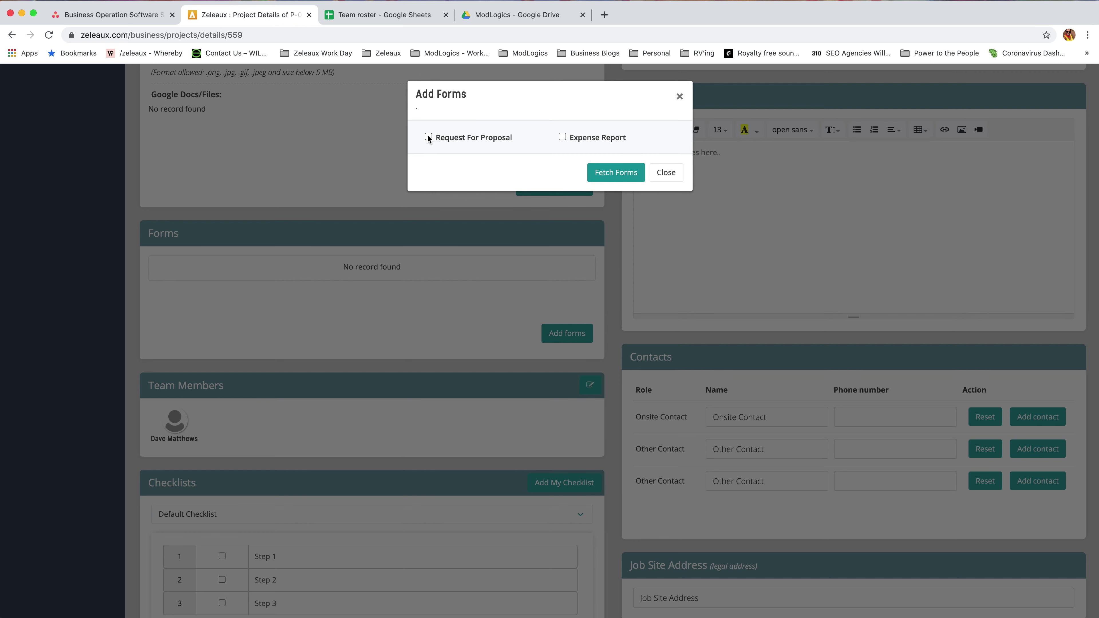
{"action": "left_click", "coordinate": [562, 137]}
{"action": "left_click", "coordinate": [609, 172]}
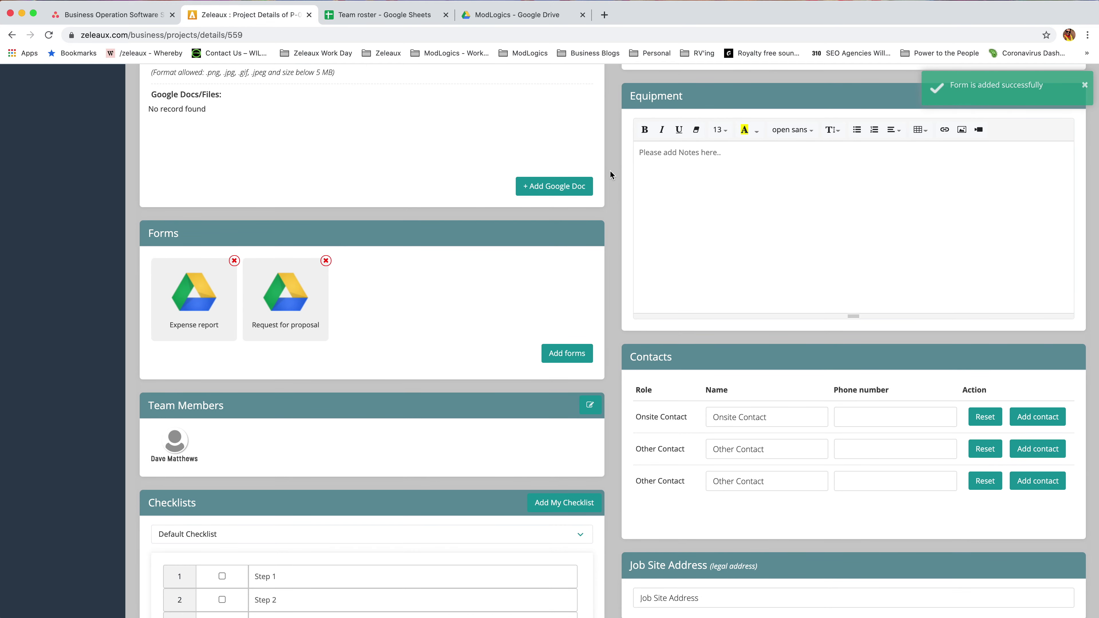
{"action": "left_click", "coordinate": [287, 311]}
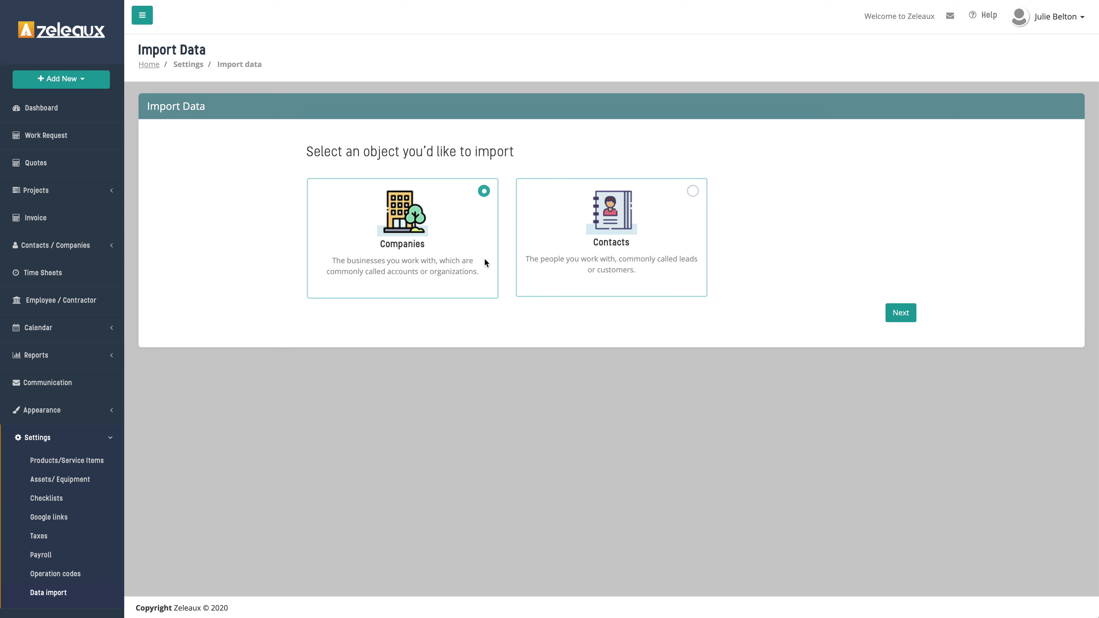
Step: Proceed with a data import for Companies and look at the downloadable import templates
{"action": "left_click", "coordinate": [904, 313]}
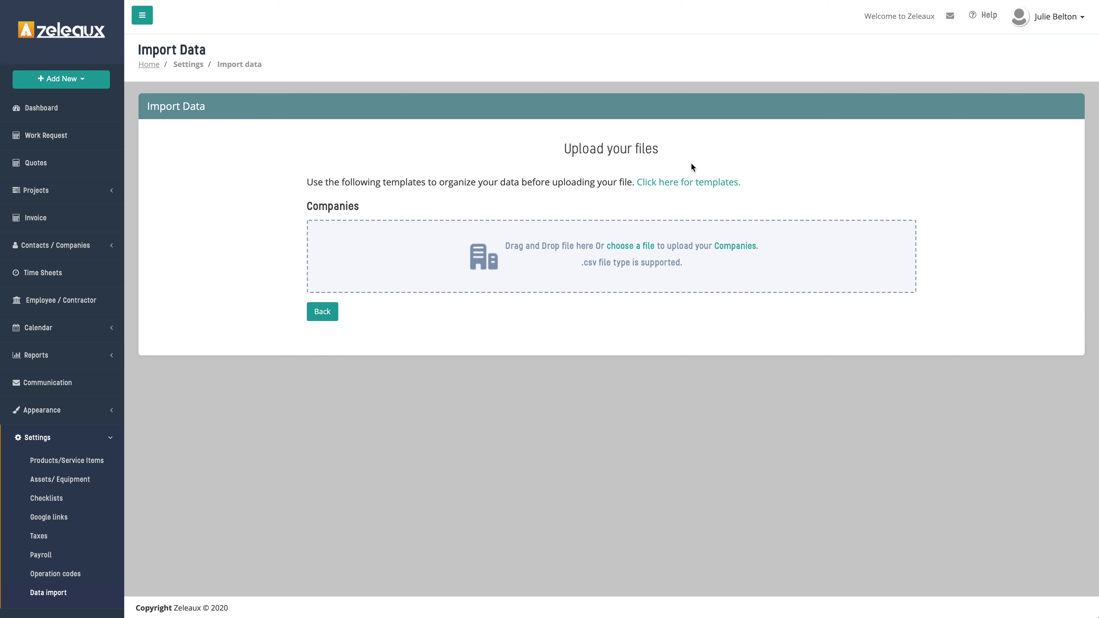
{"action": "left_click", "coordinate": [686, 182]}
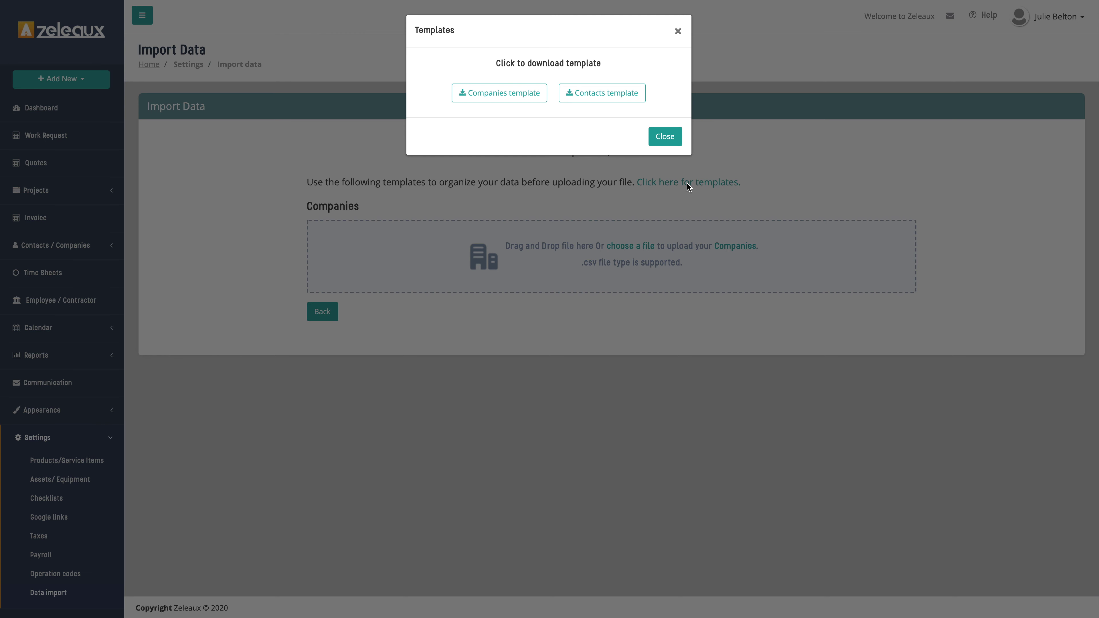
{"action": "left_click", "coordinate": [663, 135]}
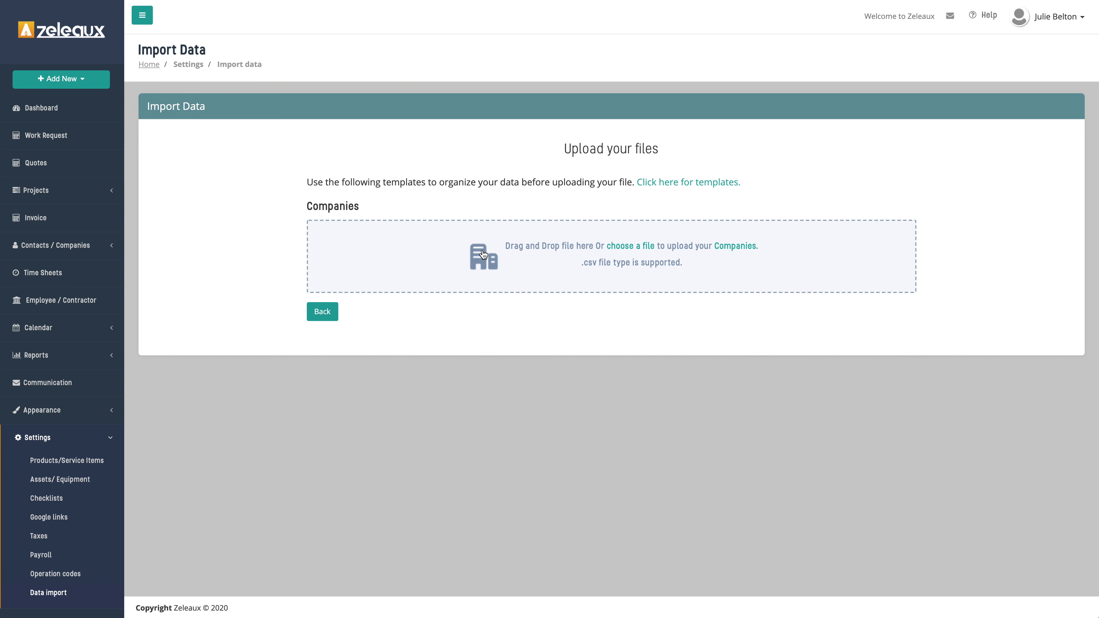
Step: Upload the companies template CSV file from the Downloads folder as the Companies import
{"action": "left_click", "coordinate": [619, 247]}
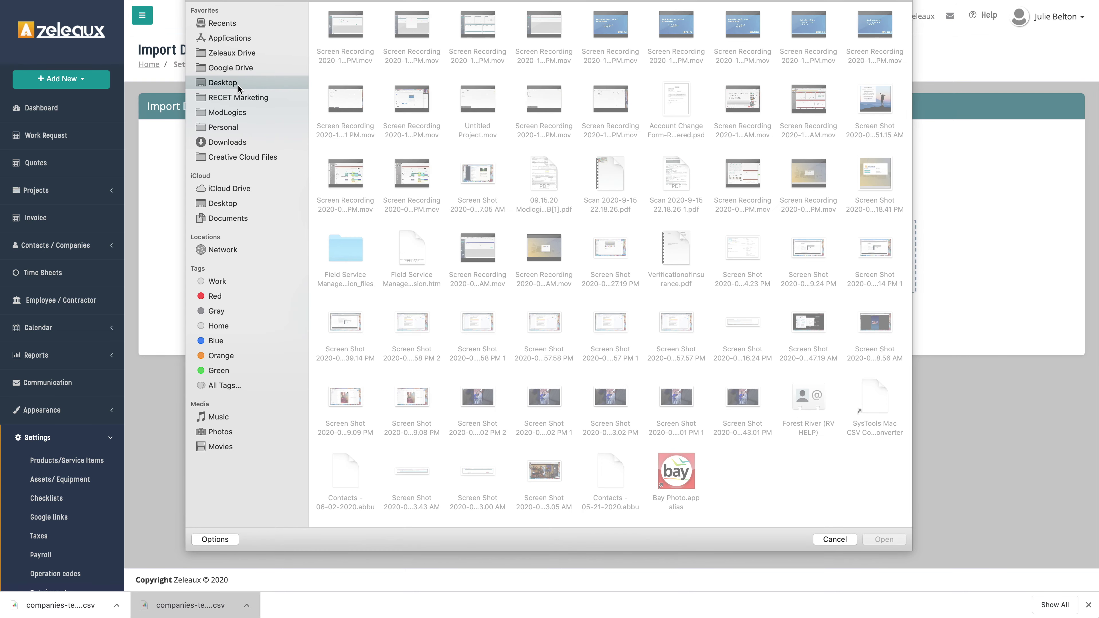
{"action": "left_click", "coordinate": [227, 142]}
{"action": "double_click", "coordinate": [345, 51]}
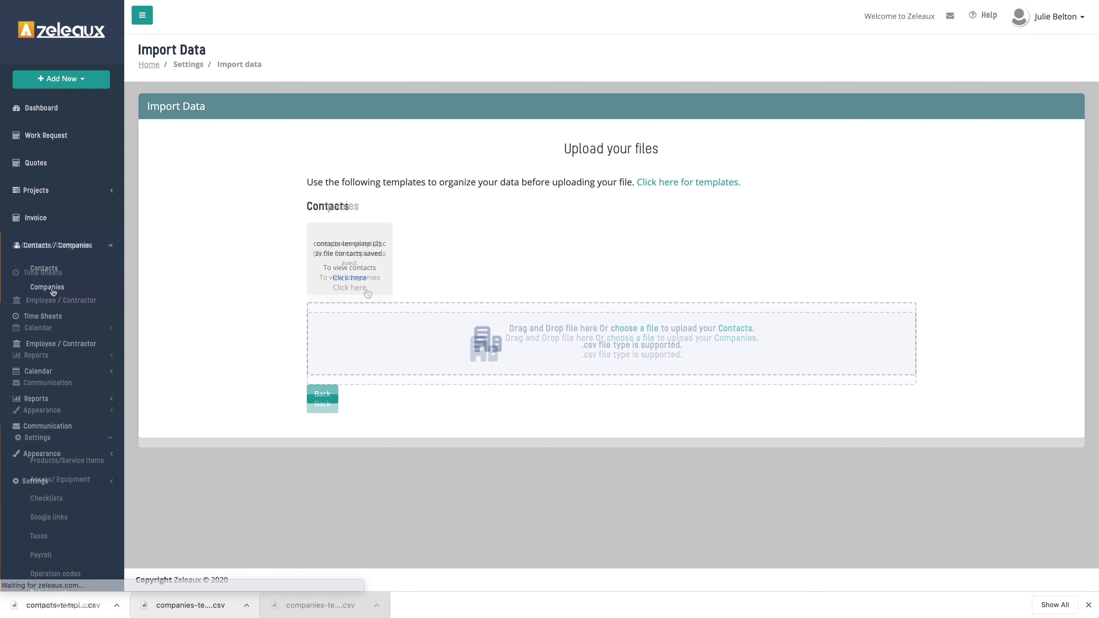
Step: Review the Companies list and show the details of Contractor Company A
{"action": "left_click", "coordinate": [52, 289]}
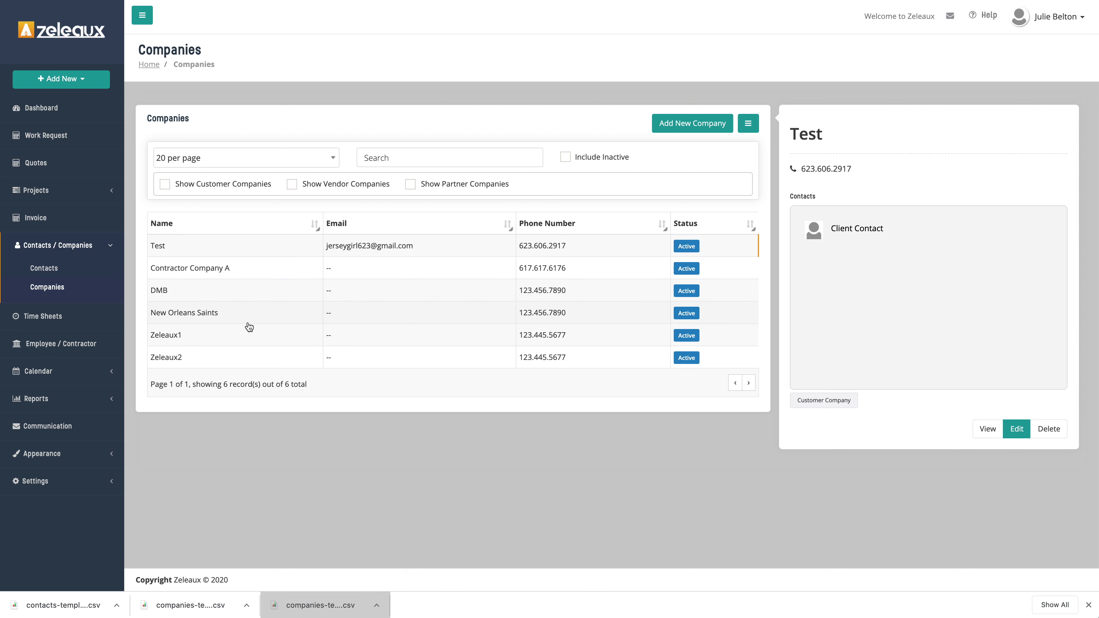
{"action": "left_click", "coordinate": [211, 274]}
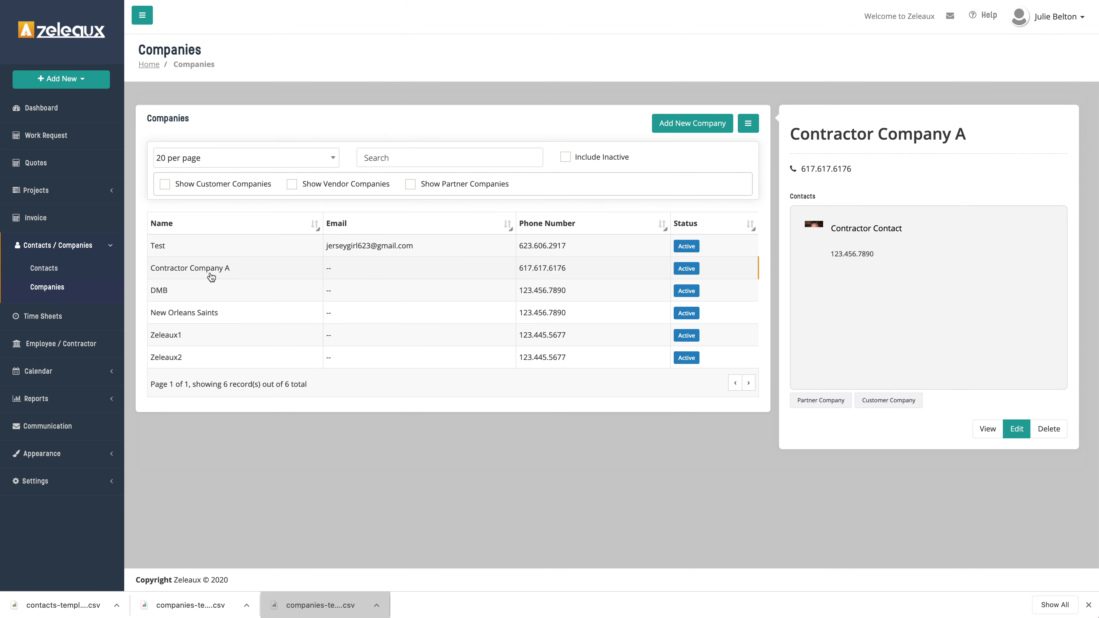